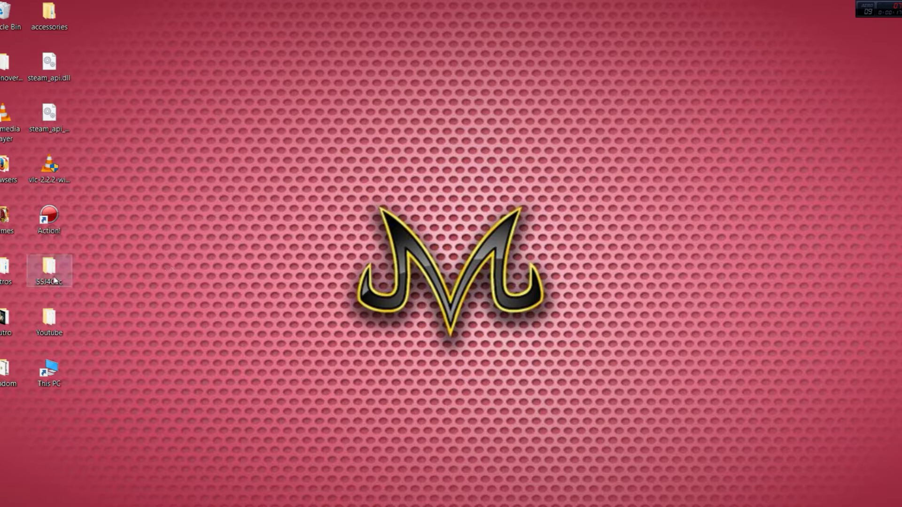
# Step: Move the SSJ4Cac folder to mid-desktop and confirm it holds HUM_004_Hair.dyt.emb and HUM_004_Hair.emd
pyautogui.moveTo(49, 277); pyautogui.dragTo(376, 169)
pyautogui.moveTo(483, 95); pyautogui.dragTo(272, 251)
pyautogui.doubleClick(378, 166)
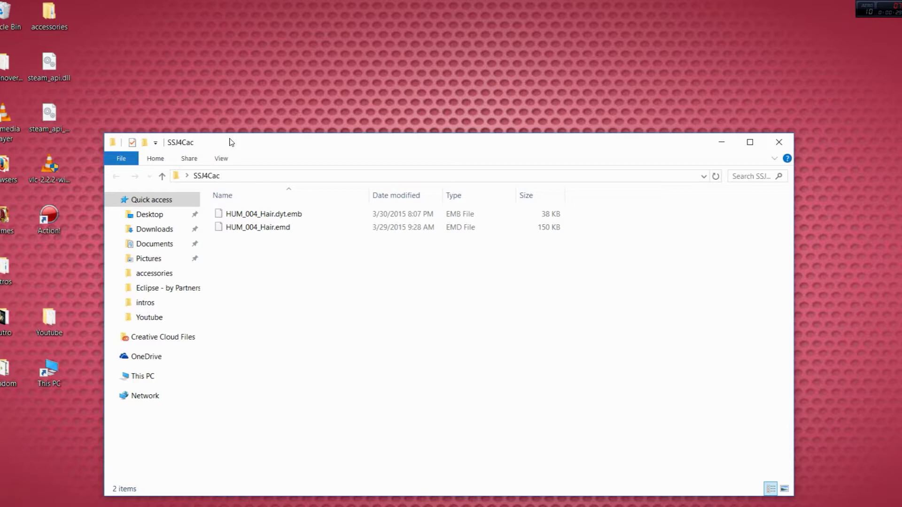
pyautogui.click(779, 142)
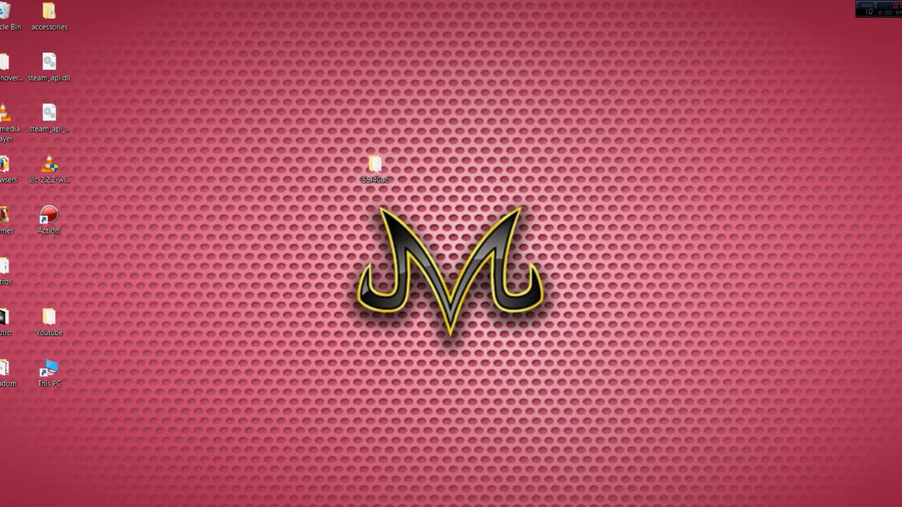
# Step: Launch File Explorer and open the C drive from This PC
pyautogui.press('super')
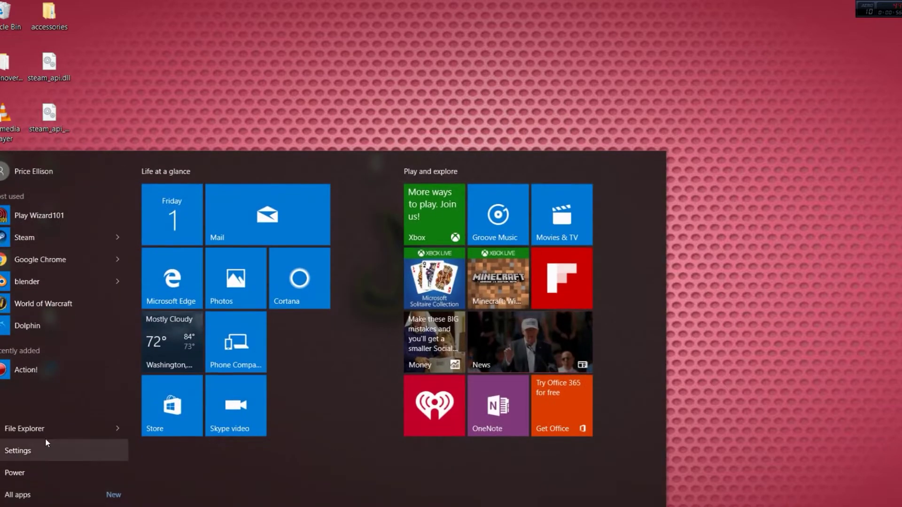
pyautogui.click(44, 433)
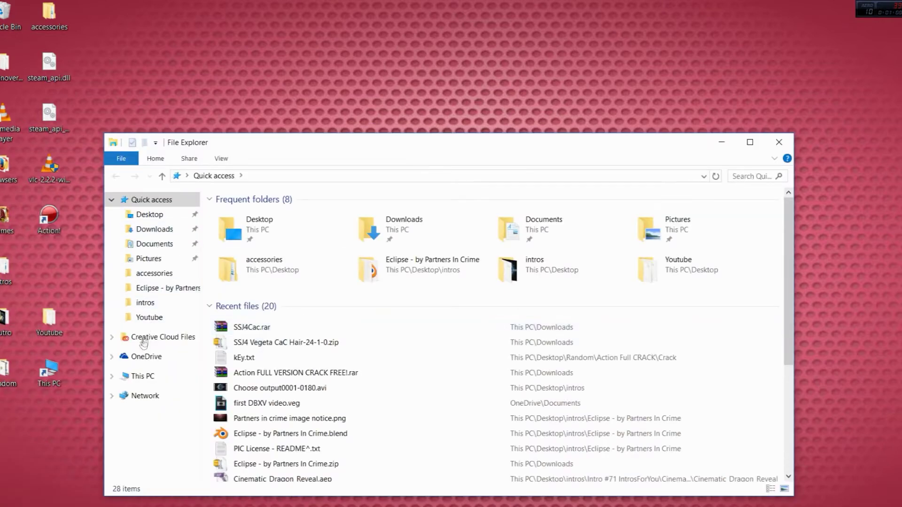
pyautogui.click(139, 378)
pyautogui.doubleClick(284, 312)
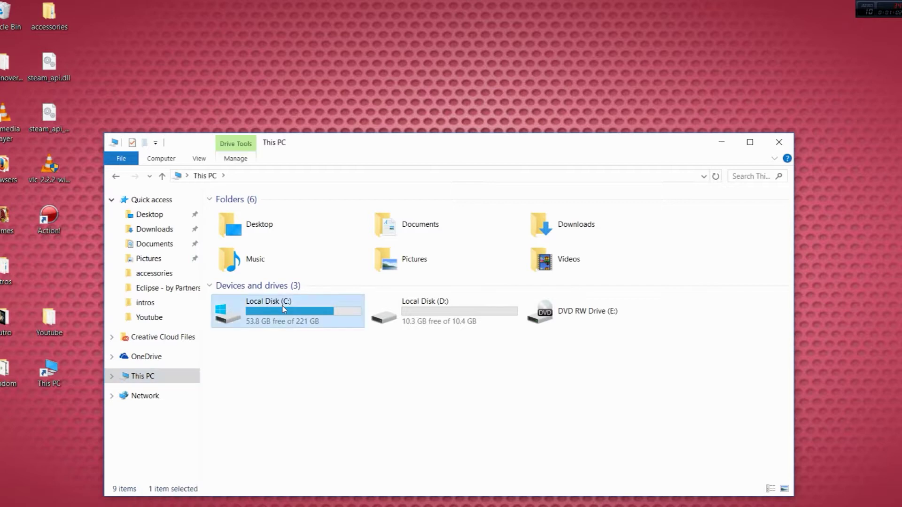
# Step: Browse through Program Files (x86), Steam, steamapps and common into the DB Xenoverse folder
pyautogui.doubleClick(274, 324)
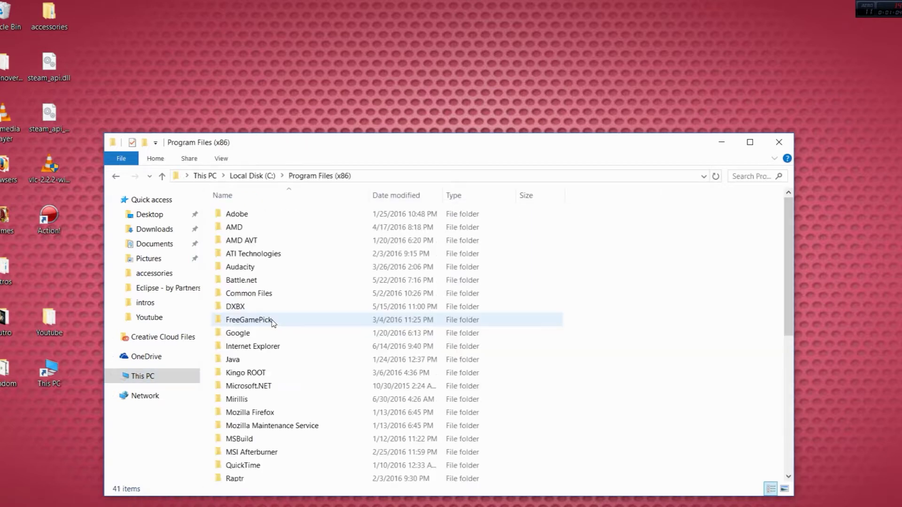
pyautogui.scroll(-5, 248, 405)
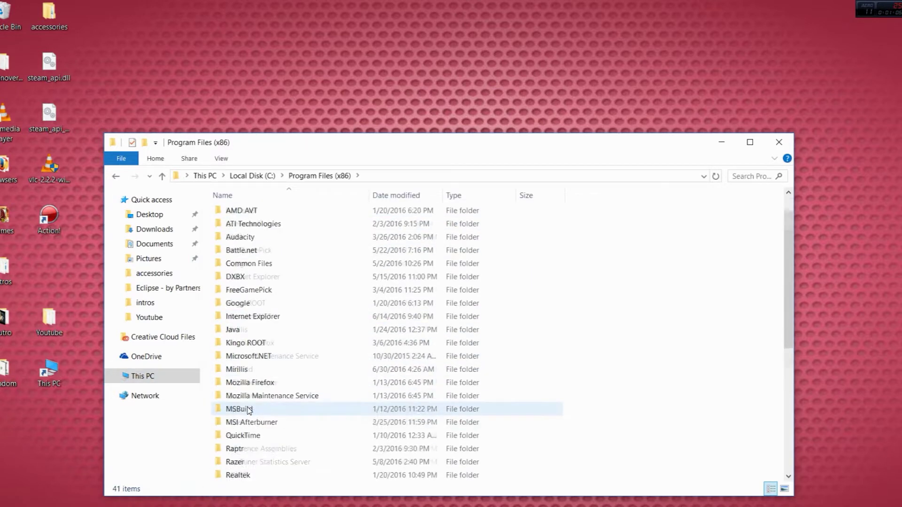
pyautogui.doubleClick(237, 397)
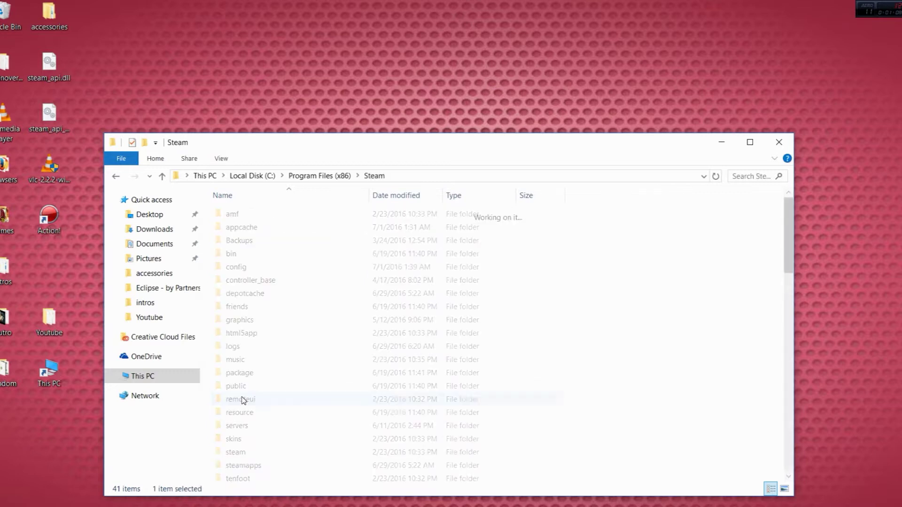
pyautogui.scroll(-2, 243, 399)
pyautogui.scroll(-1, 243, 399)
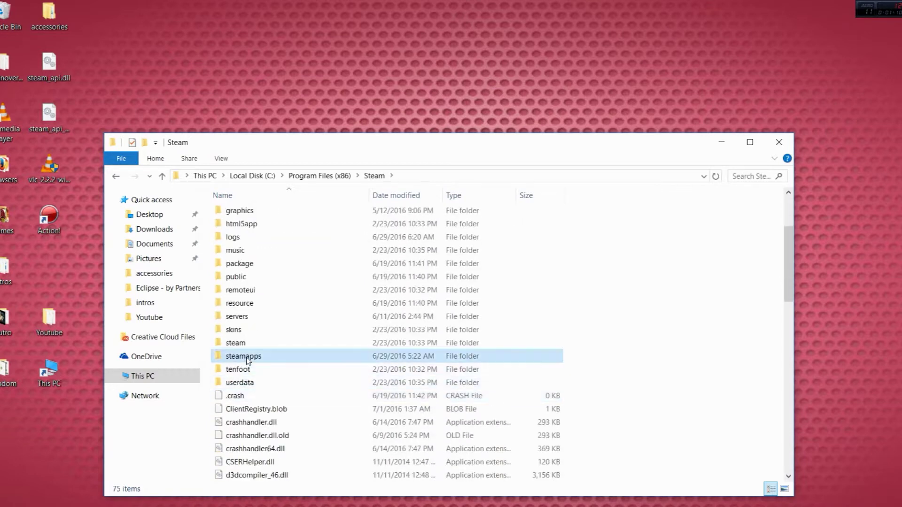
pyautogui.doubleClick(244, 356)
pyautogui.doubleClick(249, 215)
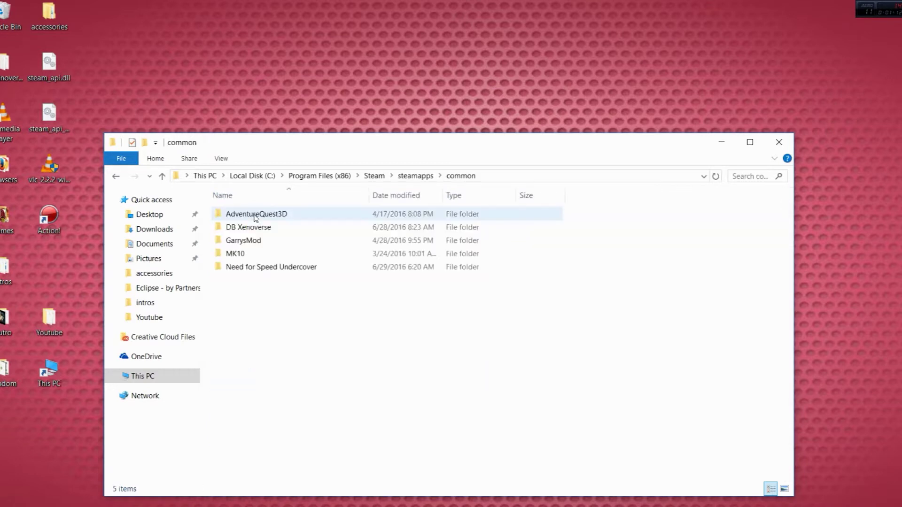
pyautogui.doubleClick(257, 229)
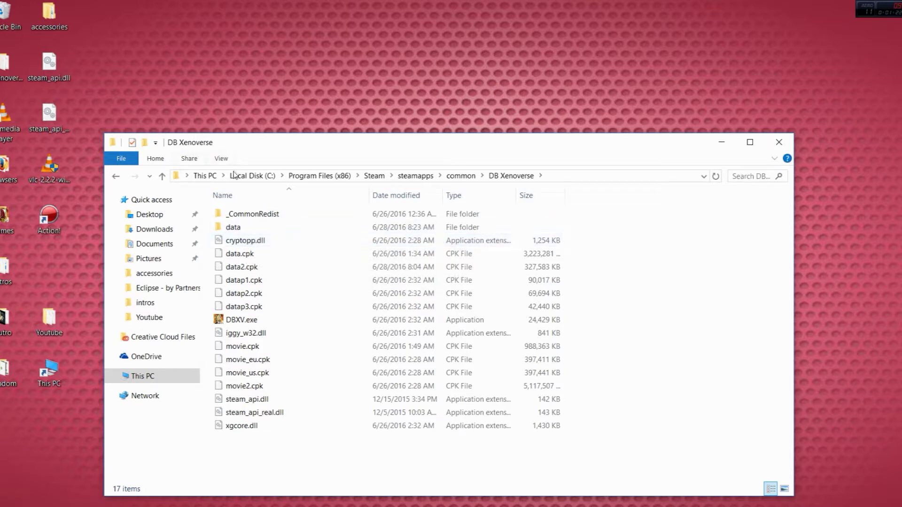
pyautogui.moveTo(100, 46); pyautogui.dragTo(34, 140)
pyautogui.moveTo(51, 64); pyautogui.dragTo(238, 66)
pyautogui.moveTo(99, 64); pyautogui.dragTo(286, 63)
pyautogui.click(350, 68)
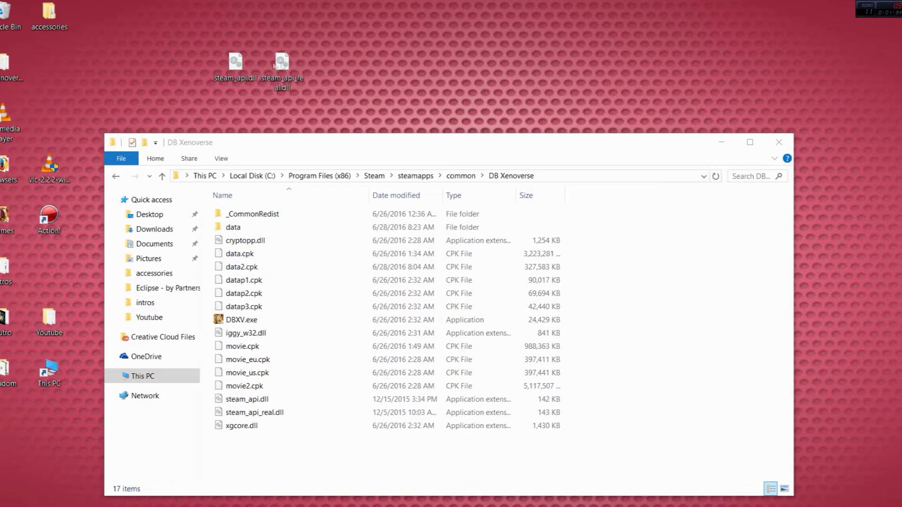
pyautogui.moveTo(352, 60); pyautogui.dragTo(215, 67)
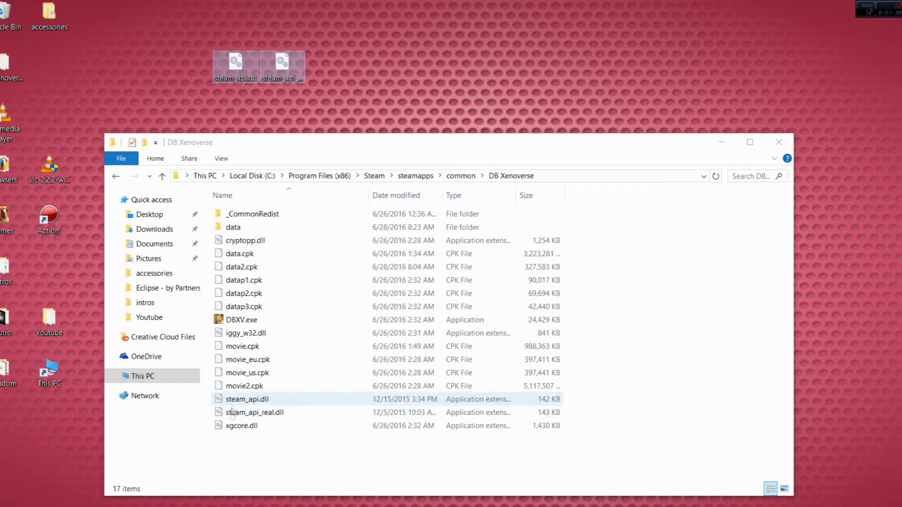
pyautogui.moveTo(281, 65); pyautogui.dragTo(57, 120)
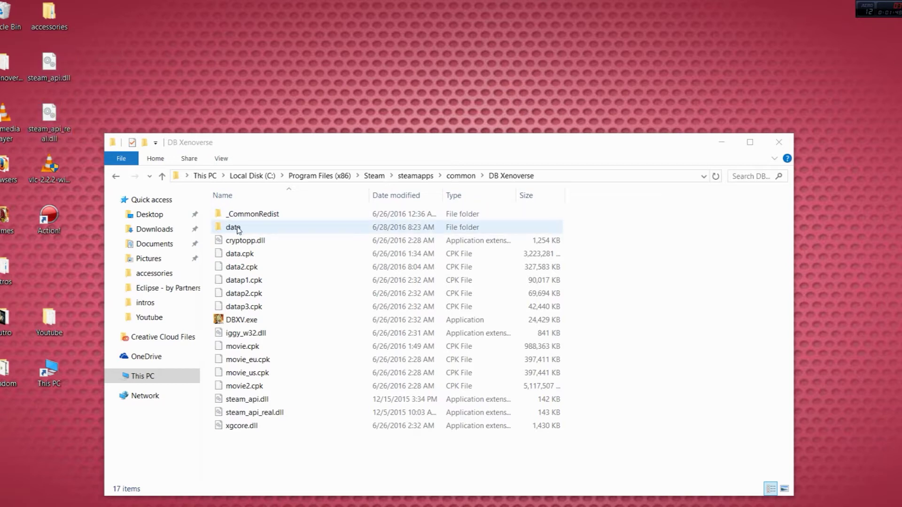
# Step: Drill down from DB Xenoverse into data, then chara, then the HUM folder
pyautogui.doubleClick(244, 229)
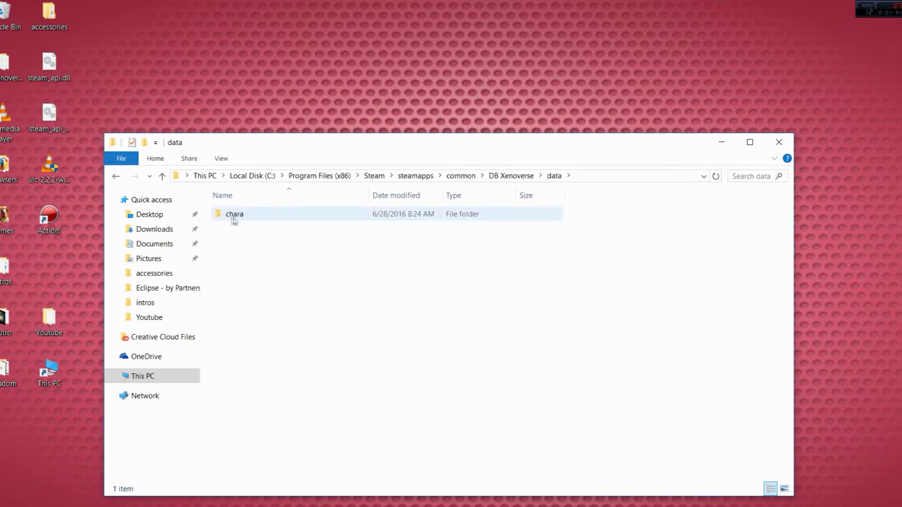
pyautogui.doubleClick(241, 218)
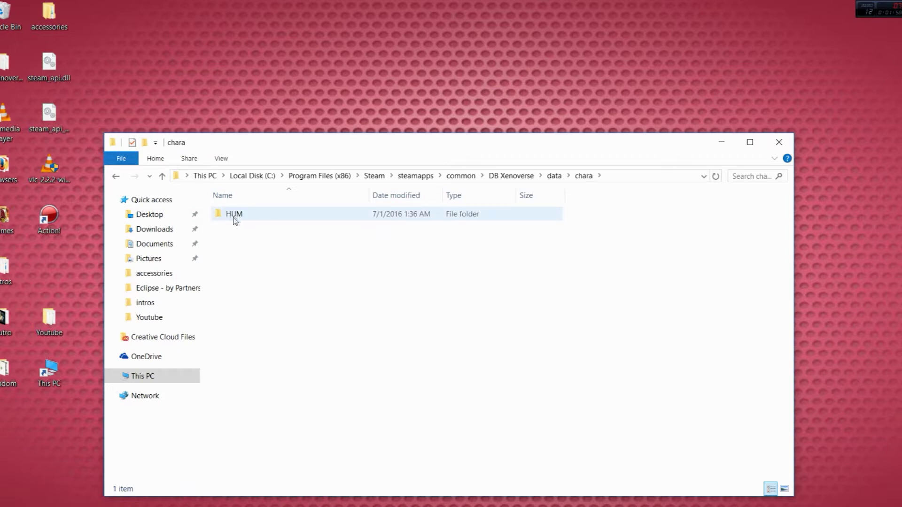
pyautogui.doubleClick(273, 216)
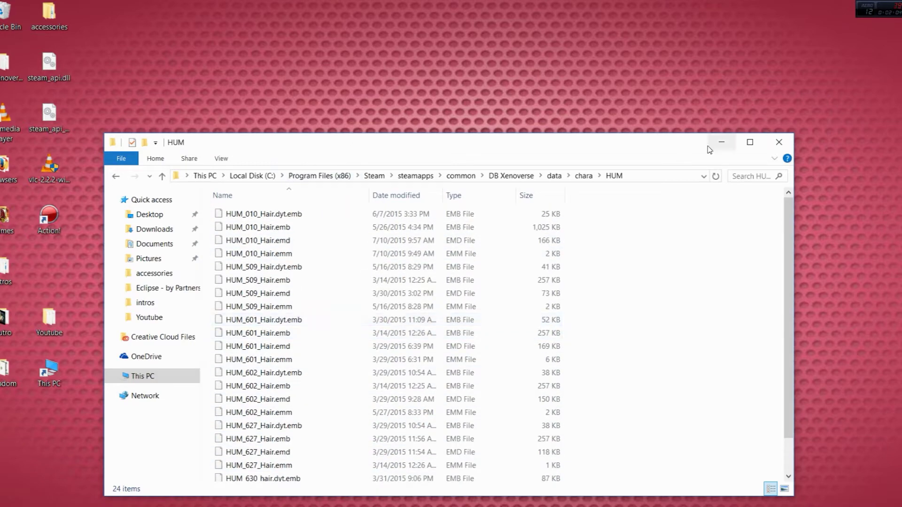
# Step: Arrange the SSJ4Cac window on the left half and the HUM window on the right half
pyautogui.moveTo(678, 145); pyautogui.dragTo(665, 215)
pyautogui.moveTo(375, 167); pyautogui.dragTo(328, 67)
pyautogui.moveTo(439, 207); pyautogui.dragTo(0, 112)
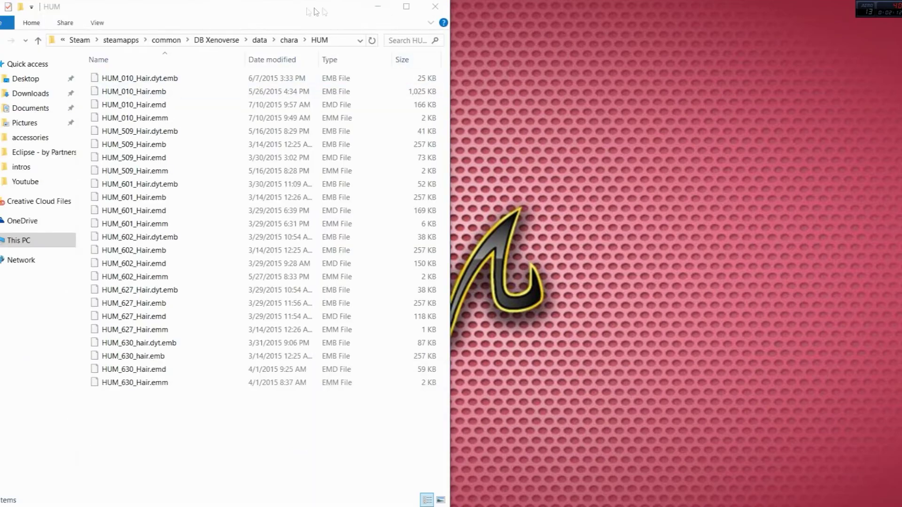
pyautogui.moveTo(262, 10); pyautogui.dragTo(901, 123)
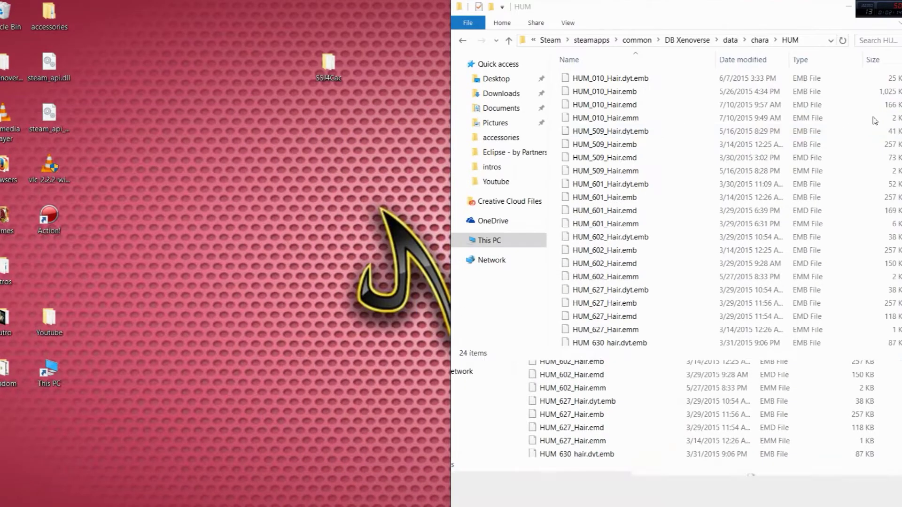
pyautogui.doubleClick(329, 66)
pyautogui.moveTo(335, 10); pyautogui.dragTo(0, 141)
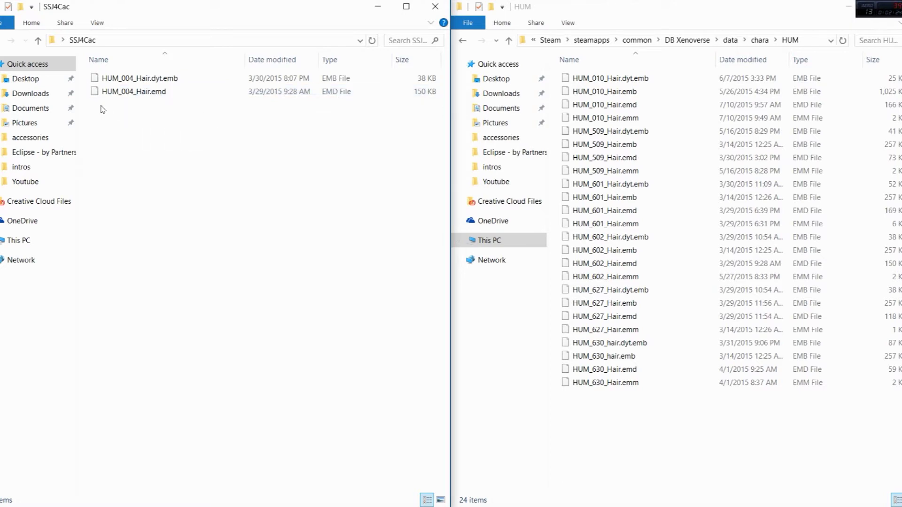
# Step: Copy HUM_004_Hair.dyt.emb and HUM_004_Hair.emd from SSJ4Cac into the HUM folder
pyautogui.moveTo(113, 95); pyautogui.dragTo(147, 78)
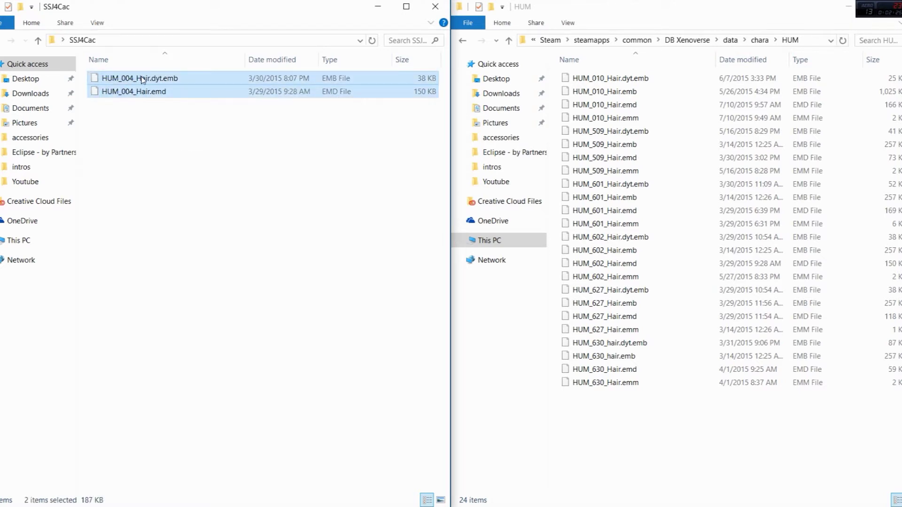
pyautogui.rightClick(143, 80)
pyautogui.click(191, 238)
pyautogui.rightClick(618, 409)
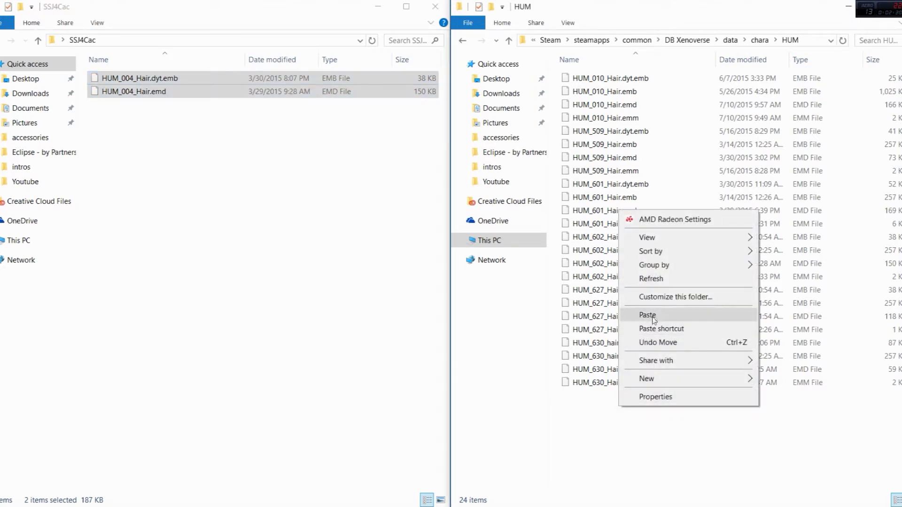
pyautogui.click(649, 315)
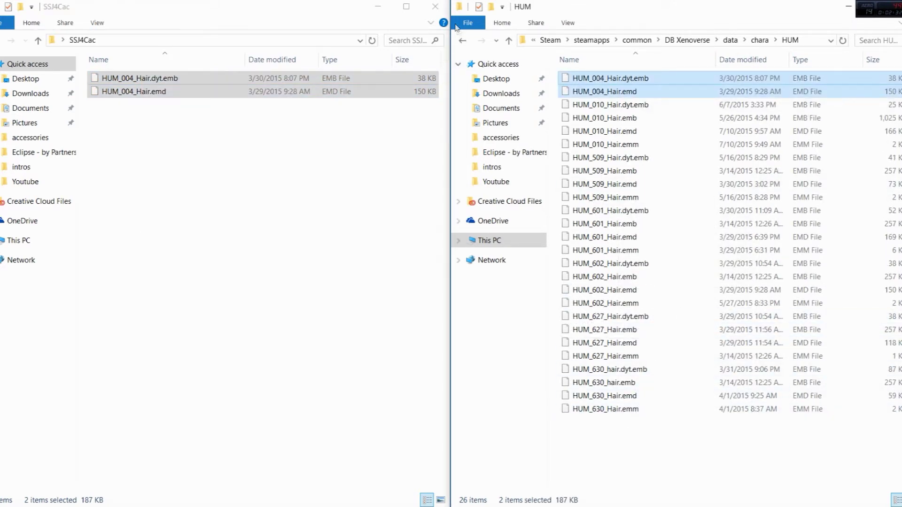
# Step: Close both folder windows and move the SSJ4Cac icon on the desktop
pyautogui.click(435, 9)
pyautogui.doubleClick(610, 8)
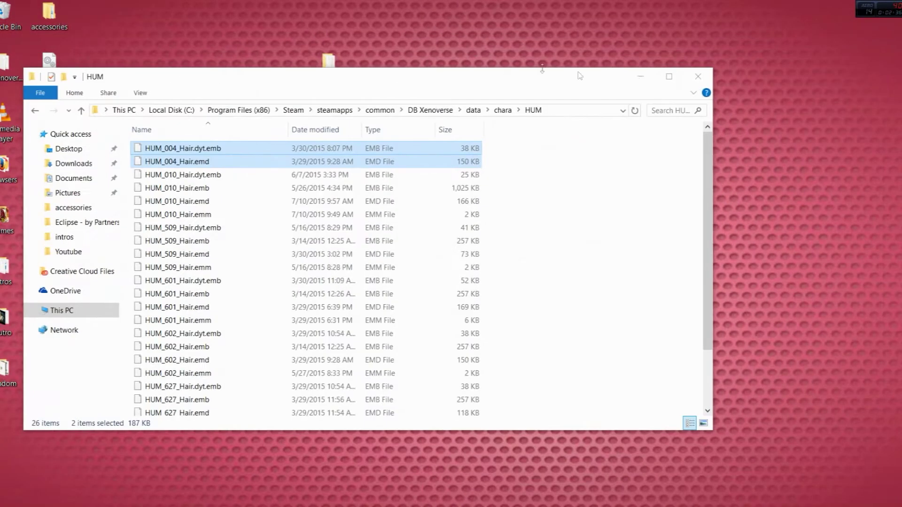
pyautogui.click(698, 76)
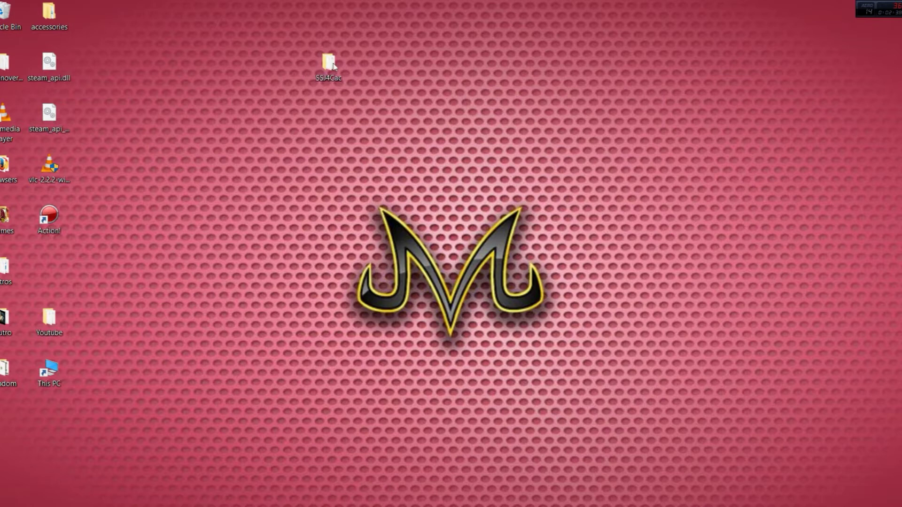
pyautogui.moveTo(331, 65); pyautogui.dragTo(89, 254)
# Step: Place the SSJ4Cac icon in the desktop grid and get past the Xenoverse title screen
pyautogui.click(248, 242)
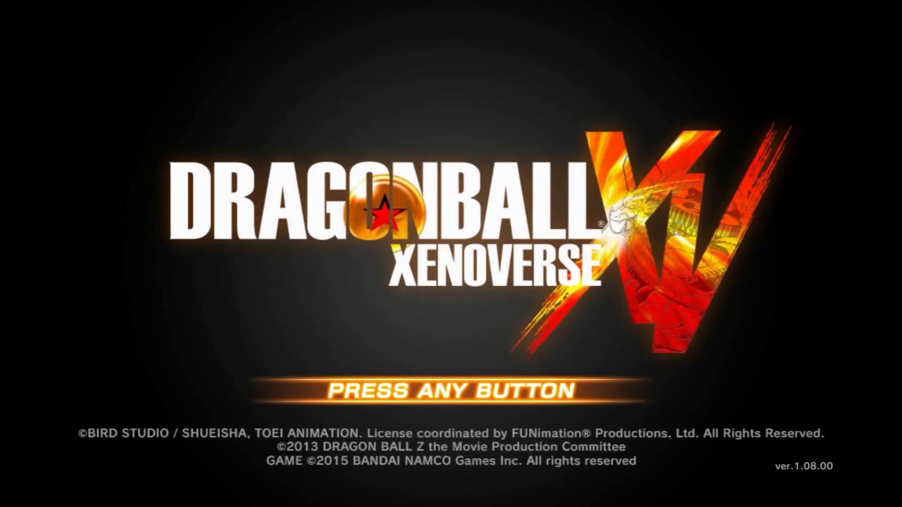
pyautogui.press('Return')
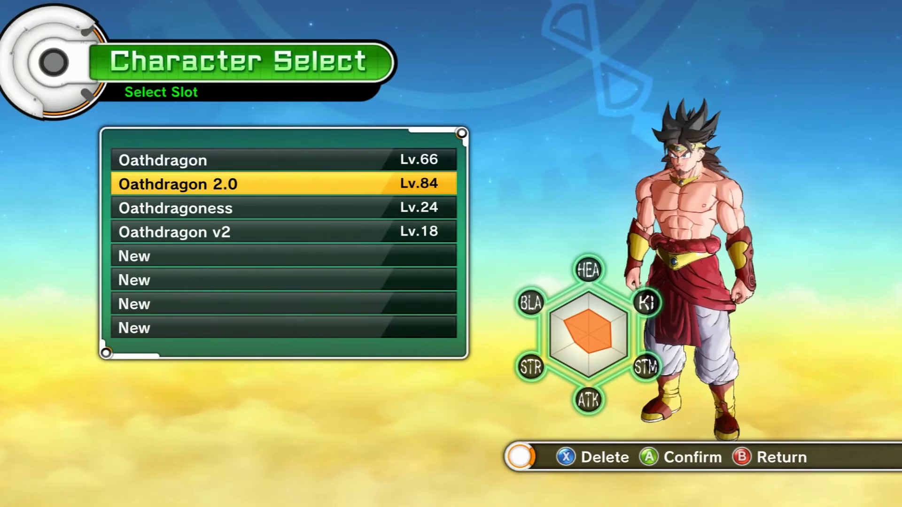
# Step: Pick a new character slot, choose the Saiyan race, and confirm Male as the gender
pyautogui.press('Down')
pyautogui.press('Down')
pyautogui.press('Up')
pyautogui.press('Up')
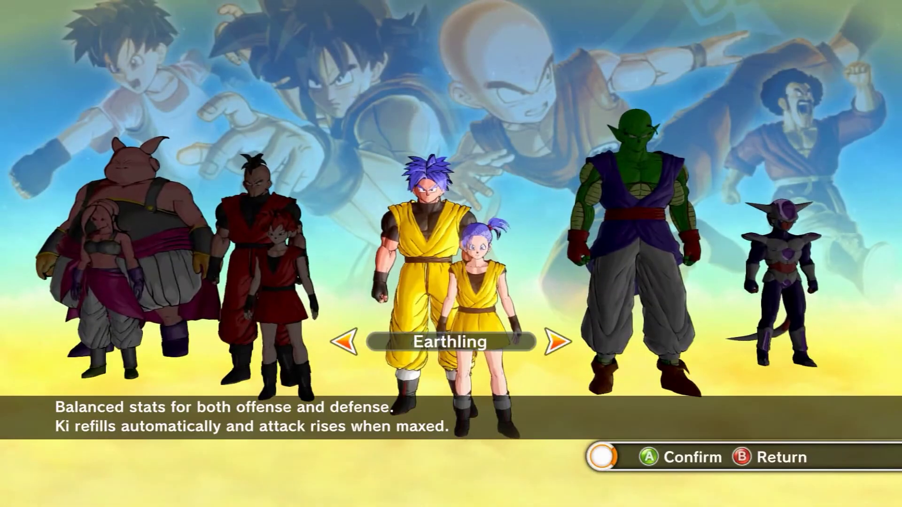
pyautogui.press('Right')
pyautogui.press('Left')
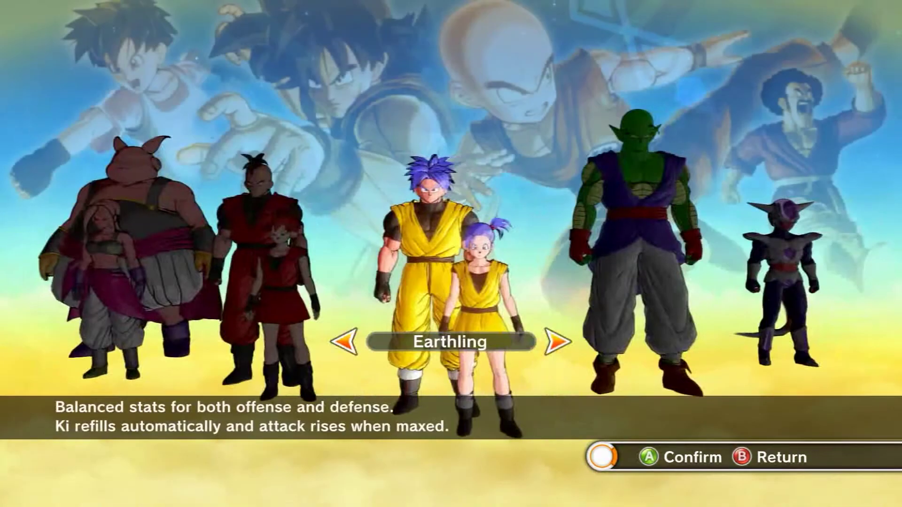
pyautogui.press('Right')
pyautogui.press('Return')
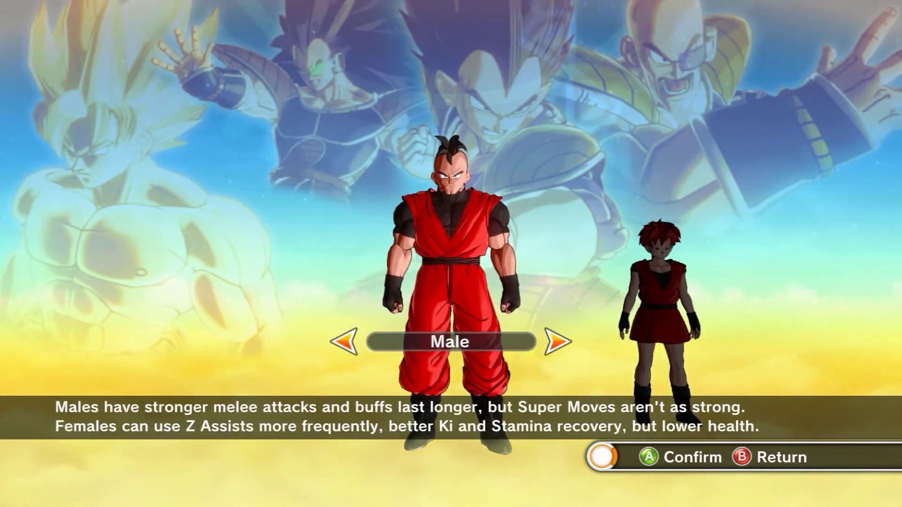
pyautogui.press('Return')
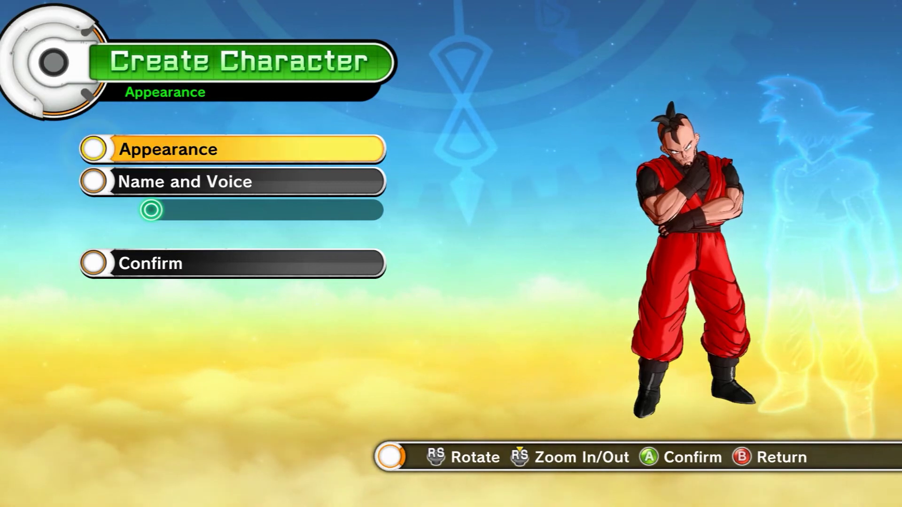
# Step: Open Head/Hair in Appearance and rotate the model to inspect hairstyle Type 5
pyautogui.press('Return')
pyautogui.press('Down')
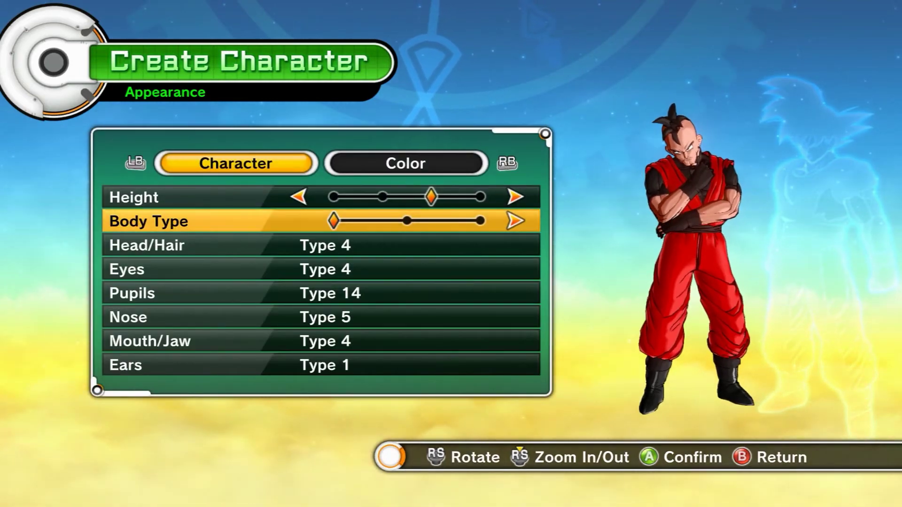
pyautogui.press('Down')
pyautogui.press('Return')
pyautogui.press('Down')
pyautogui.press('Left')
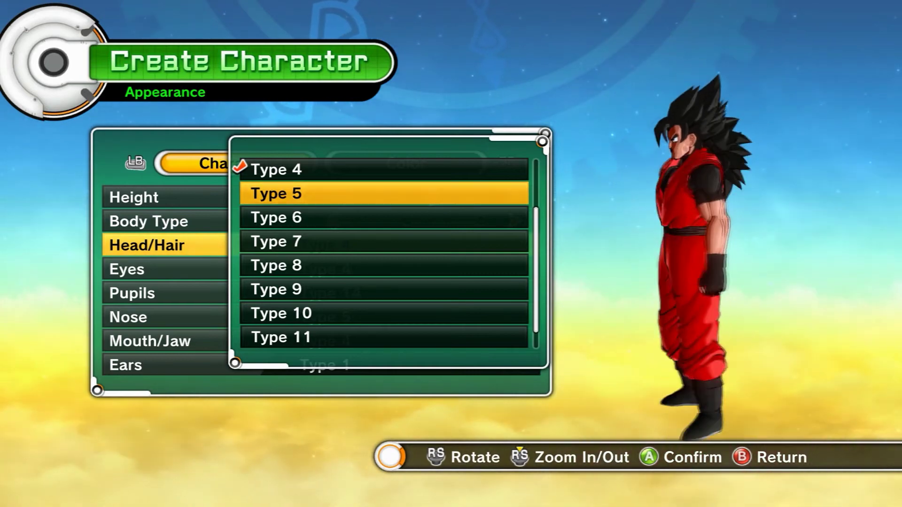
pyautogui.press('Left')
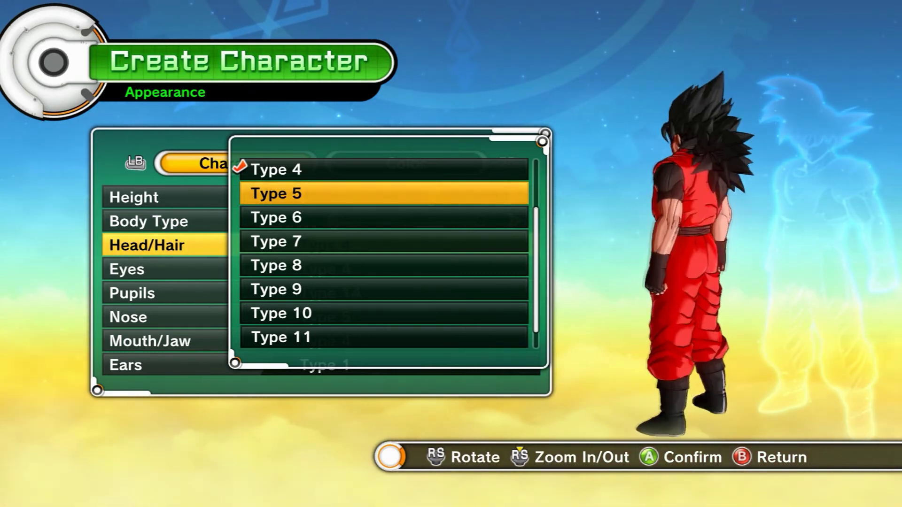
pyautogui.press('Left')
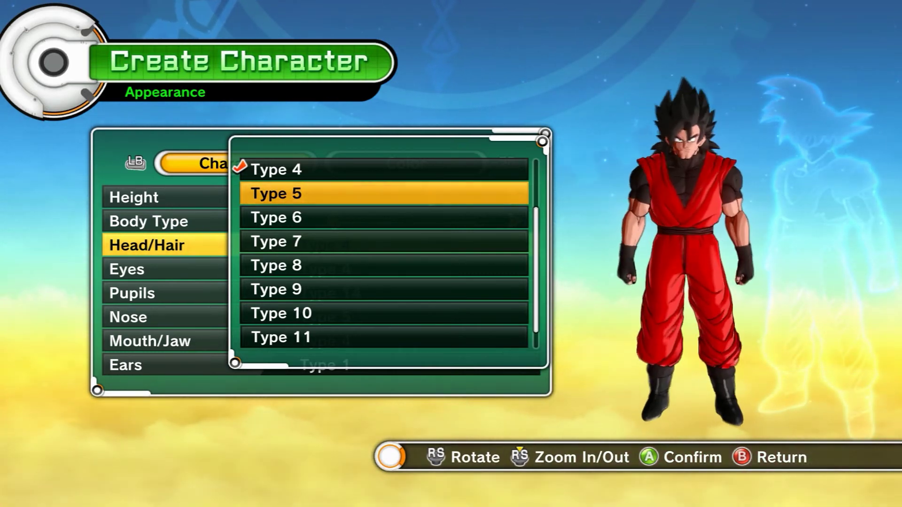
pyautogui.press('Left')
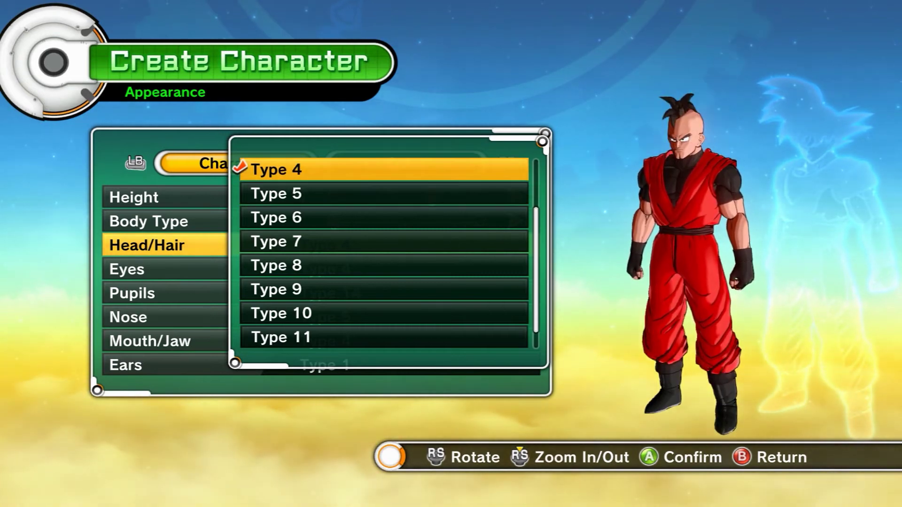
# Step: Browse the following hairstyle types, viewing them from behind, then return to Type 4
pyautogui.press('Down')
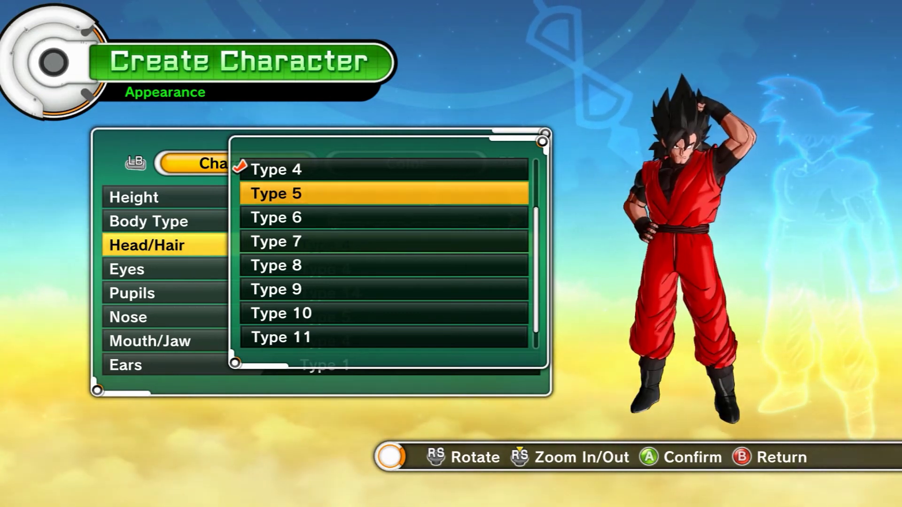
pyautogui.press('Down')
pyautogui.press('Down')
pyautogui.press('Down')
pyautogui.press('Down')
pyautogui.press('Down')
pyautogui.press('Down')
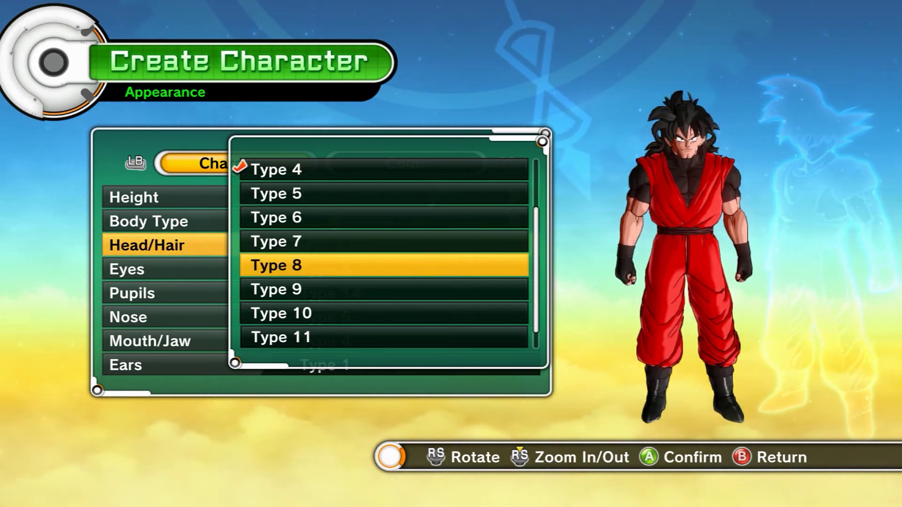
pyautogui.press('Right')
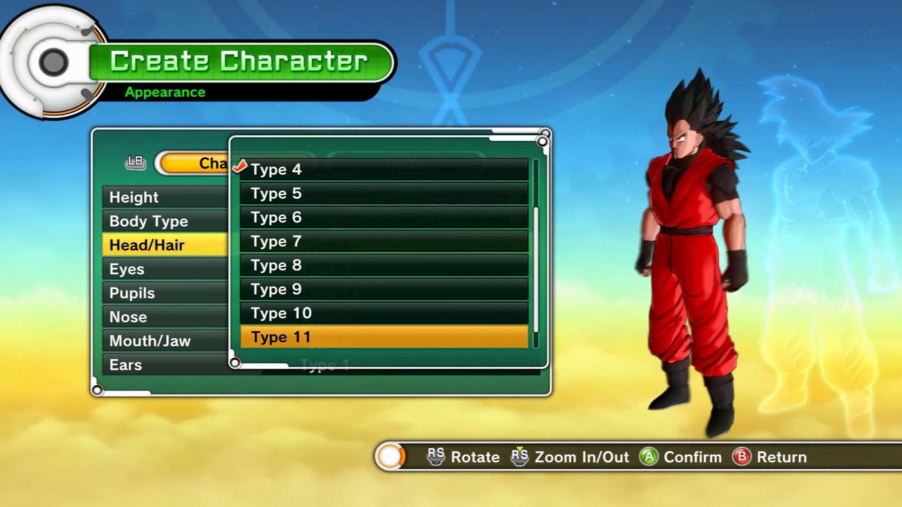
pyautogui.press('Down')
pyautogui.press('Down')
pyautogui.press('Down')
pyautogui.press('Down')
pyautogui.press('Down')
pyautogui.press('Down')
pyautogui.press('Down')
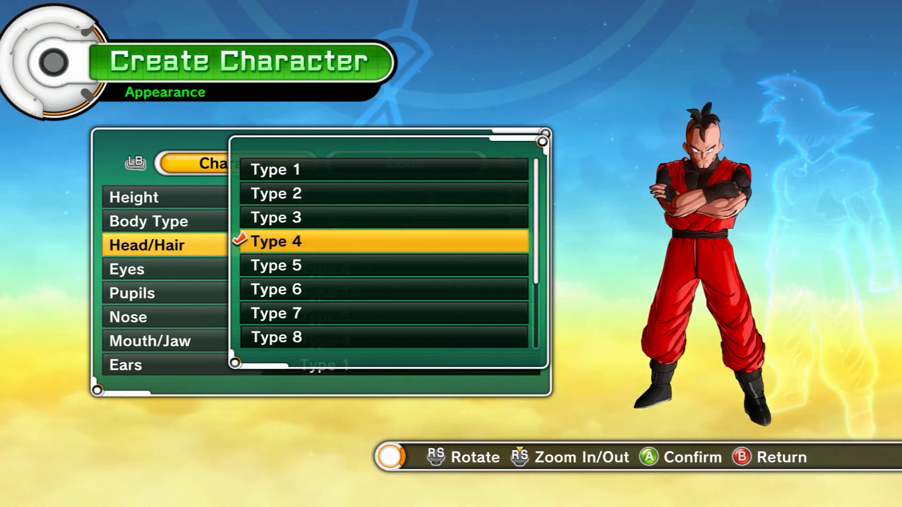
pyautogui.press('Up')
pyautogui.press('Up')
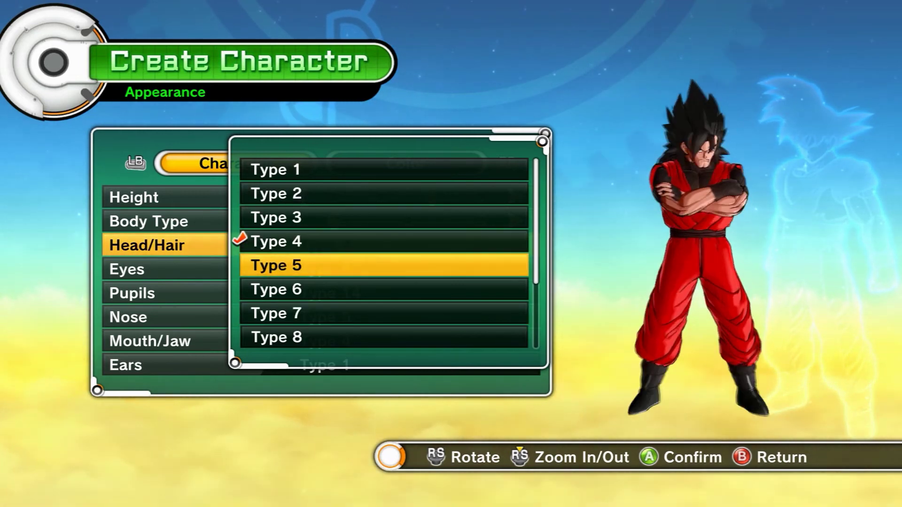
pyautogui.press('Right')
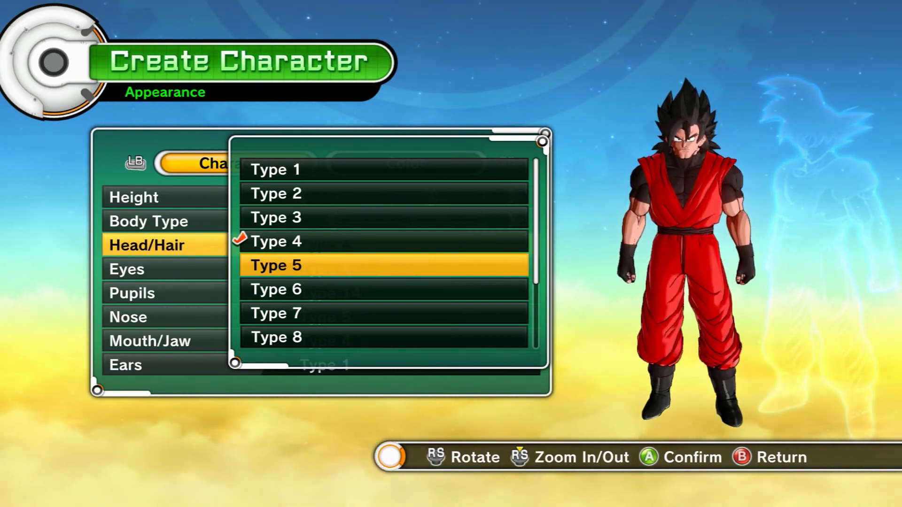
pyautogui.press('Up')
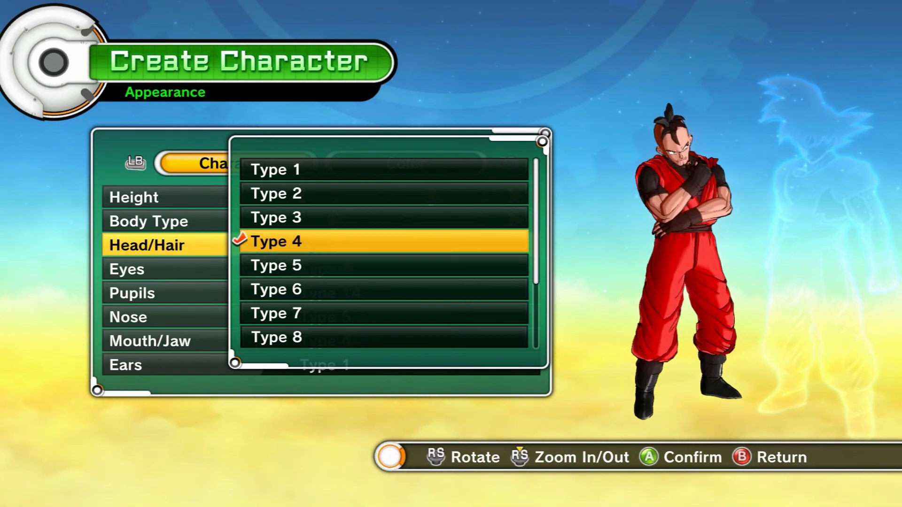